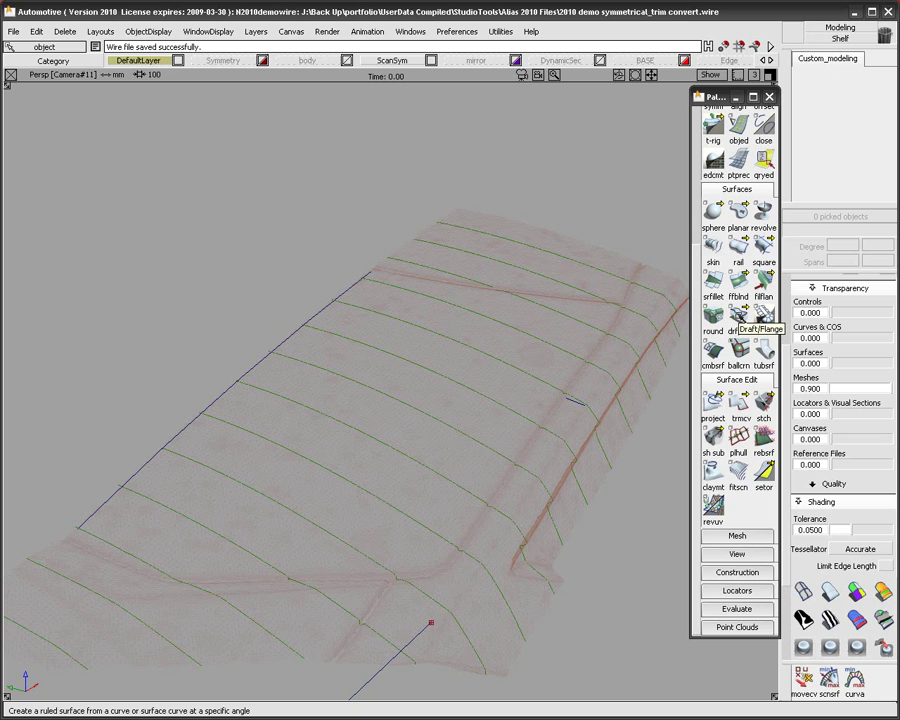
Step: Build a double-sided Draft surface from the long centreline curve and stretch its depth to about 599.5 mm
double_click(738, 314)
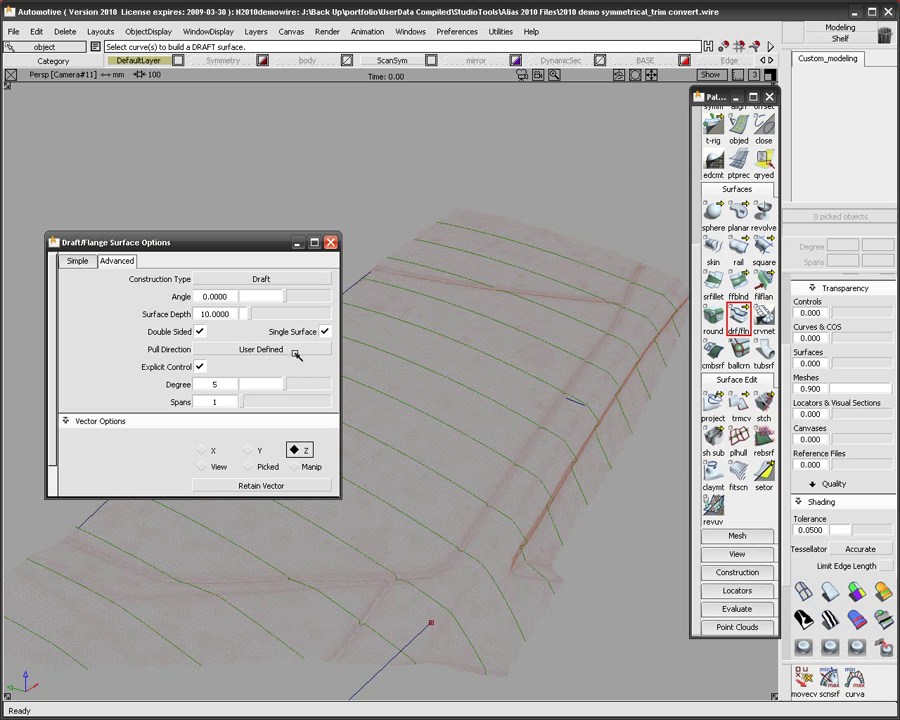
left_click_drag(267, 243, 197, 109)
left_click(321, 311)
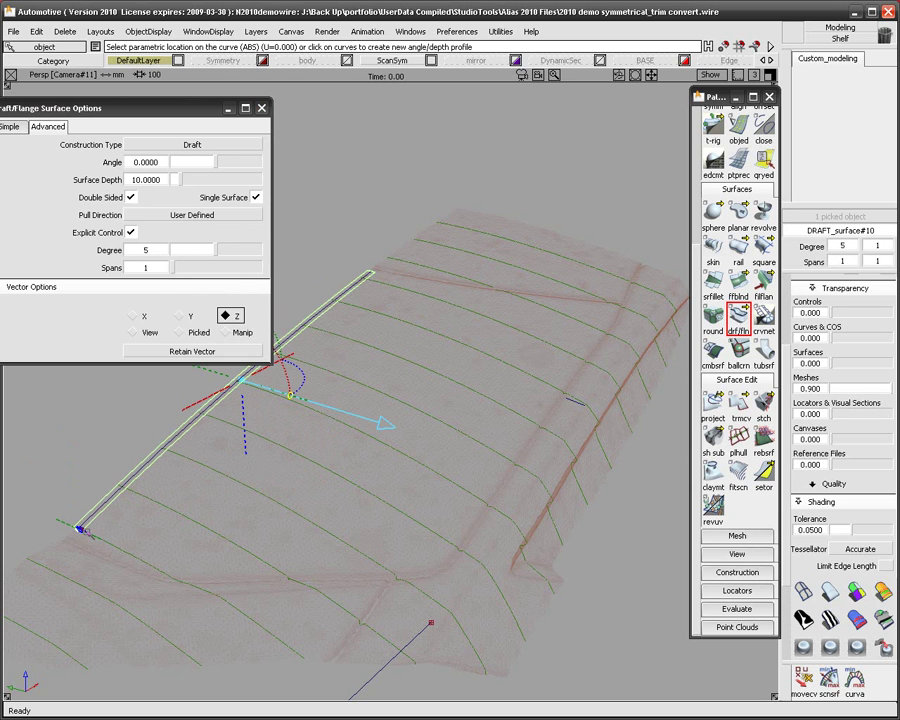
left_click_drag(85, 531, 290, 264)
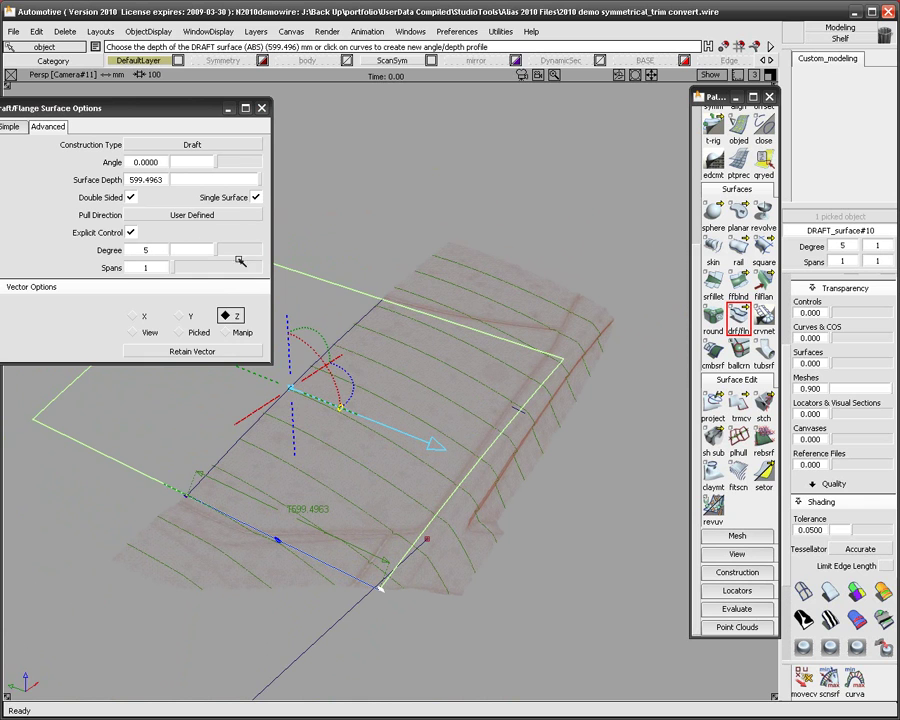
left_click(261, 109)
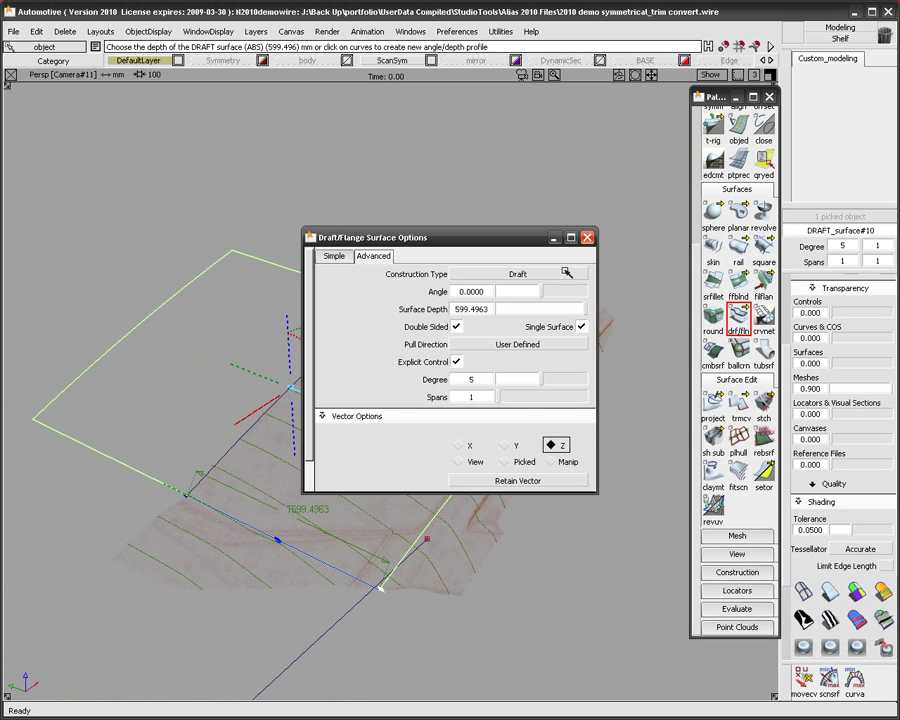
left_click(571, 259)
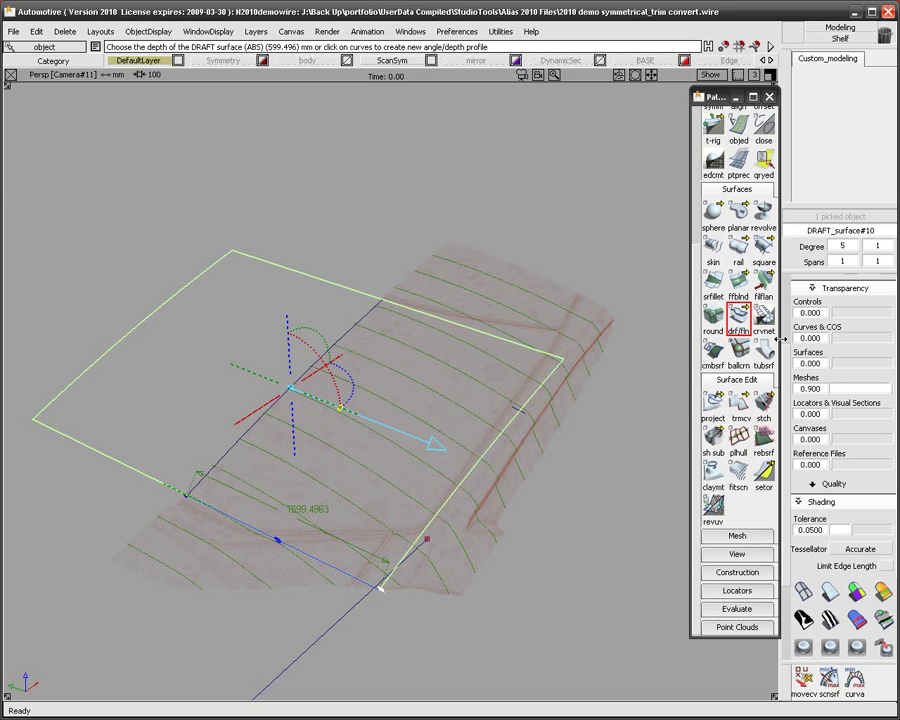
Step: Lower the mesh transparency to about 0.858 so the scan shows more strongly, and collapse the transparency settings
scroll(800, 298, "up", 3)
scroll(800, 298, "up", 1)
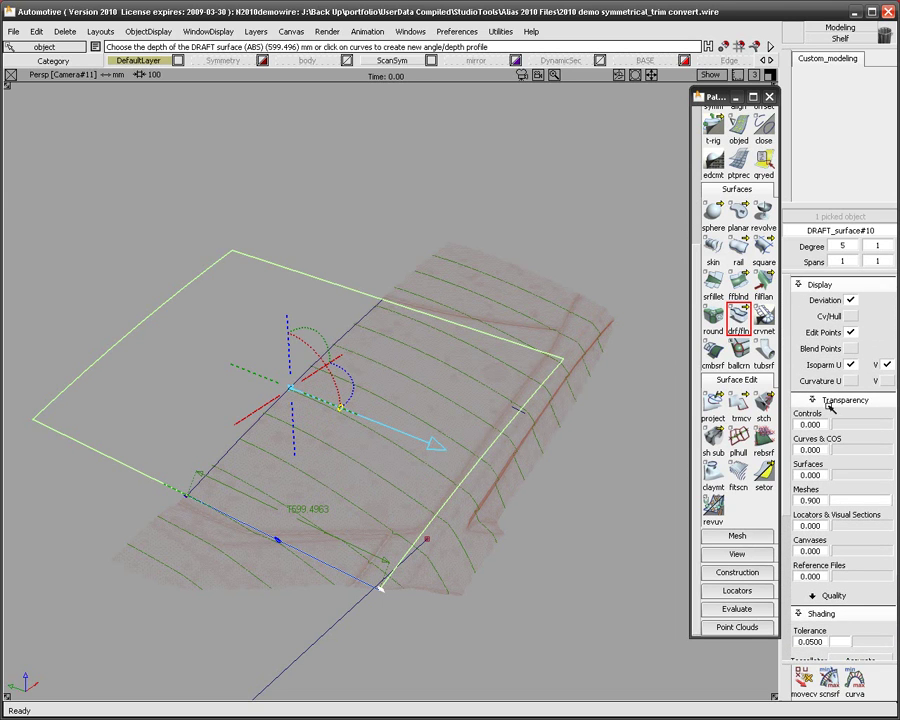
mouse_move(879, 501)
left_mouse_down()
mouse_move(834, 506)
mouse_move(890, 497)
left_mouse_up()
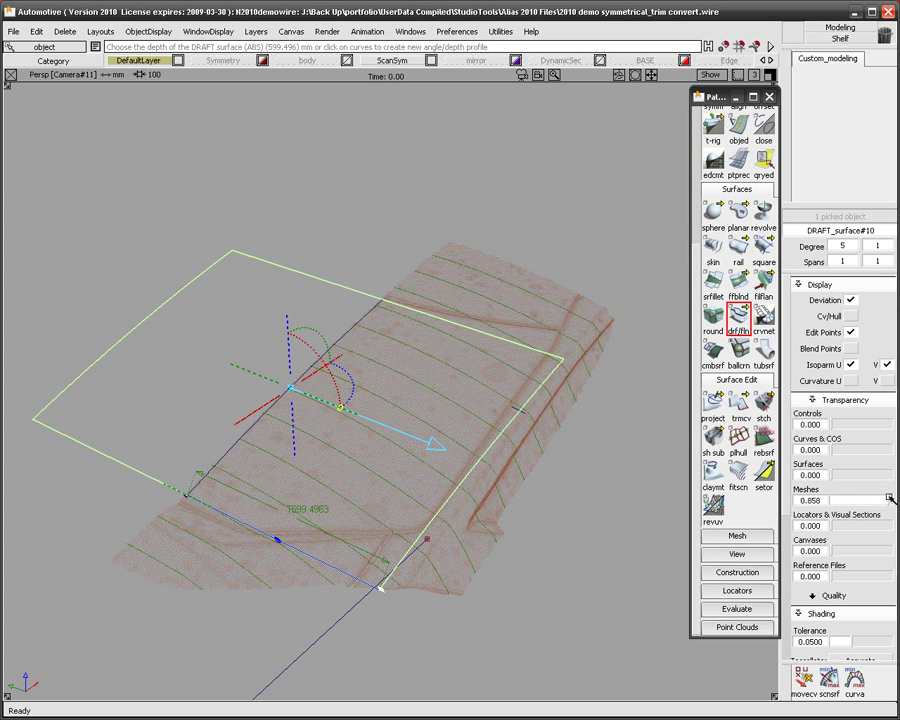
left_click(858, 400)
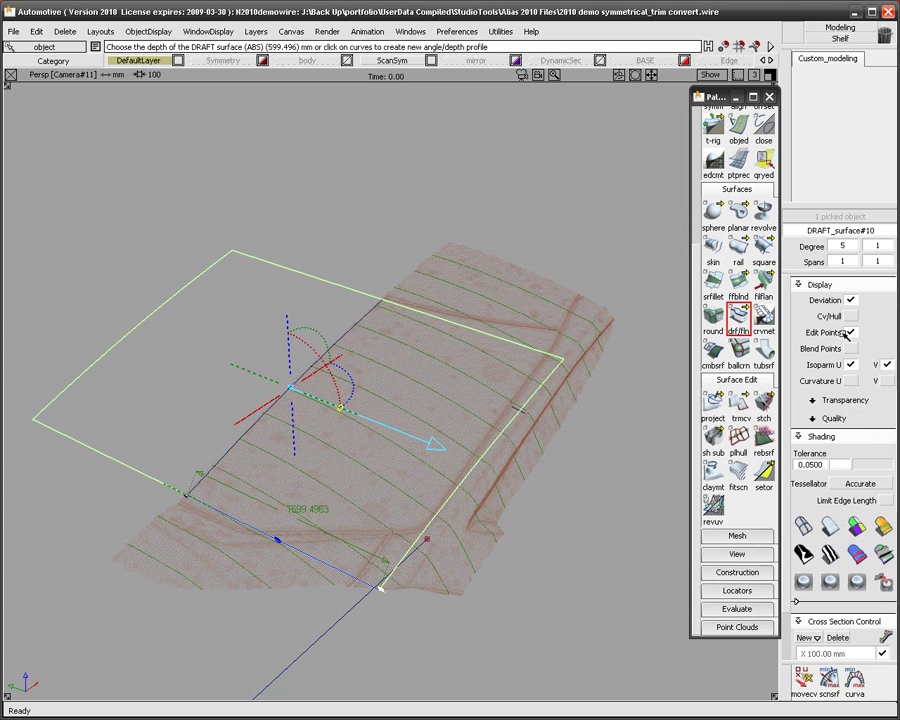
Step: Show the draft surface's CVs and hulls and raise its V degree to 5
left_click(849, 331)
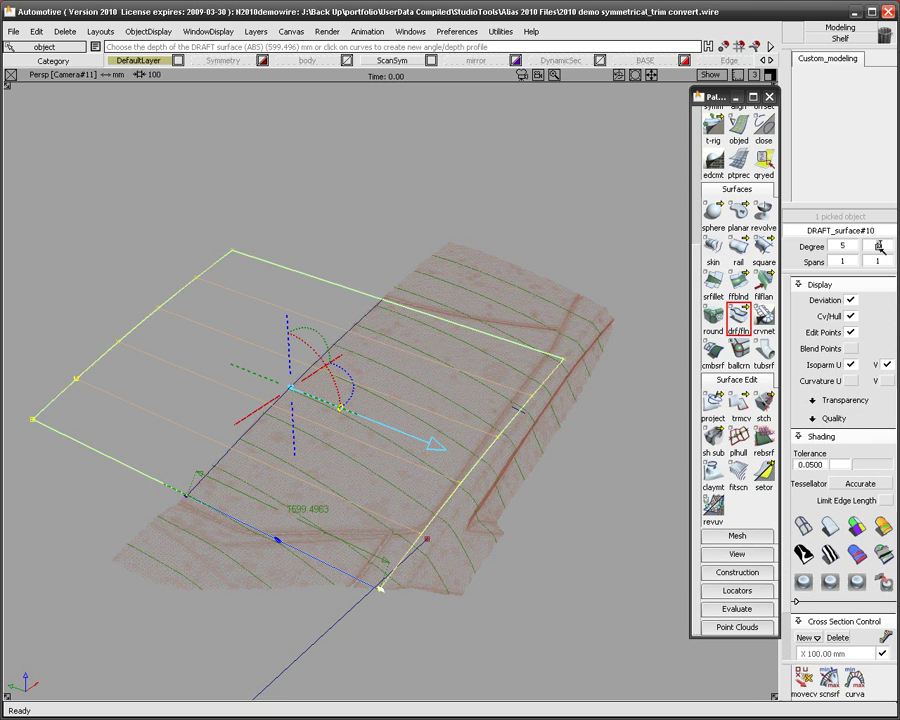
left_click(879, 247)
left_click(380, 413)
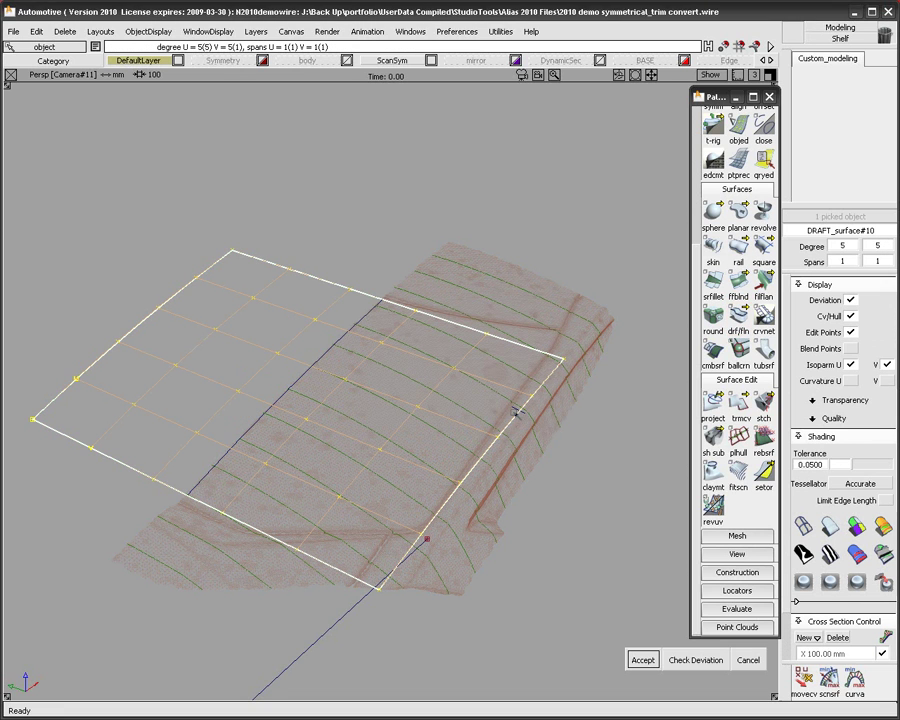
Step: Apply Symmetric Modeling to the draft surface and display its X cross sections at 100 mm spacing
left_click_drag(534, 489, 478, 425, "alt+shift")
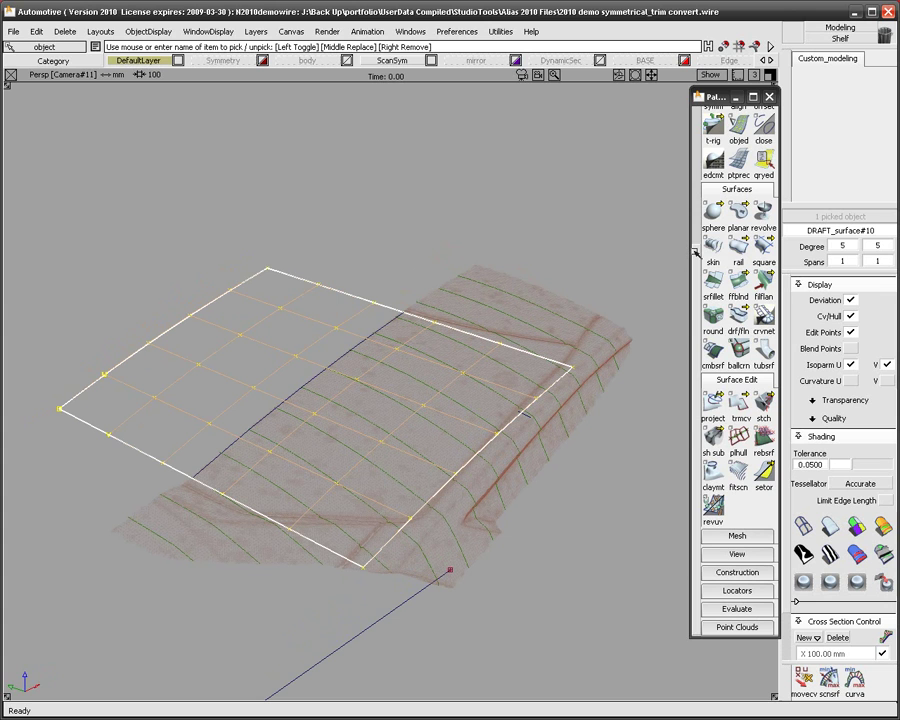
left_click_drag(696, 252, 674, 118)
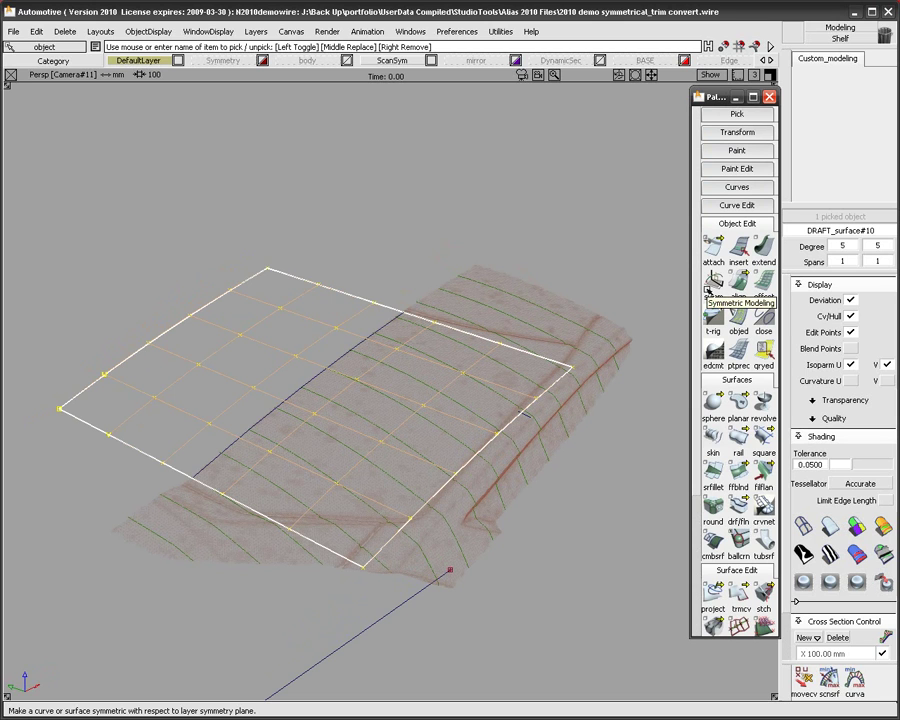
left_click(713, 283)
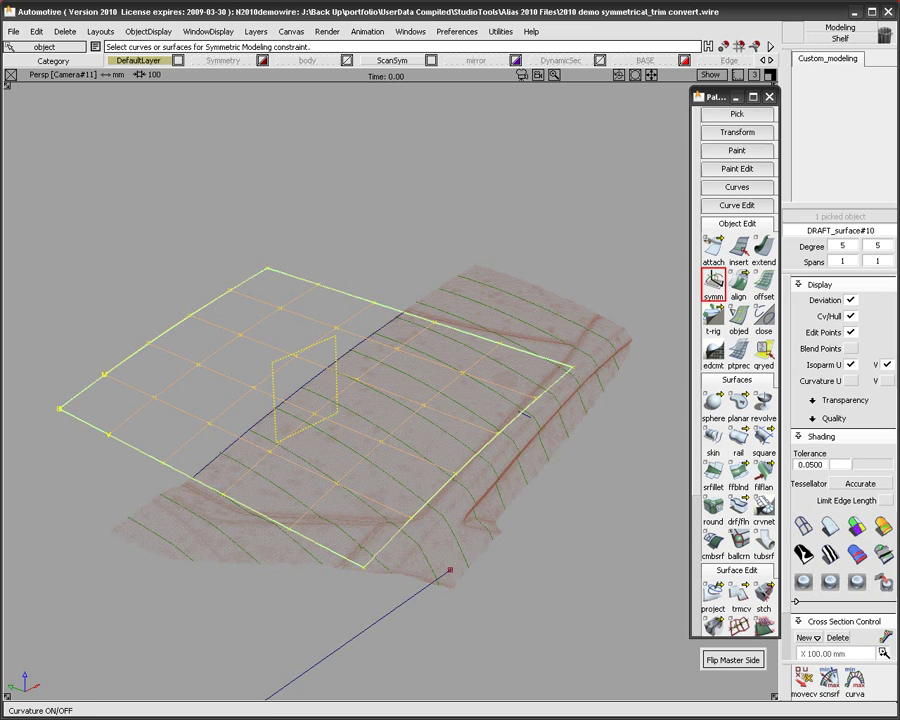
left_click(882, 652)
left_click_drag(501, 509, 503, 474, "alt+shift")
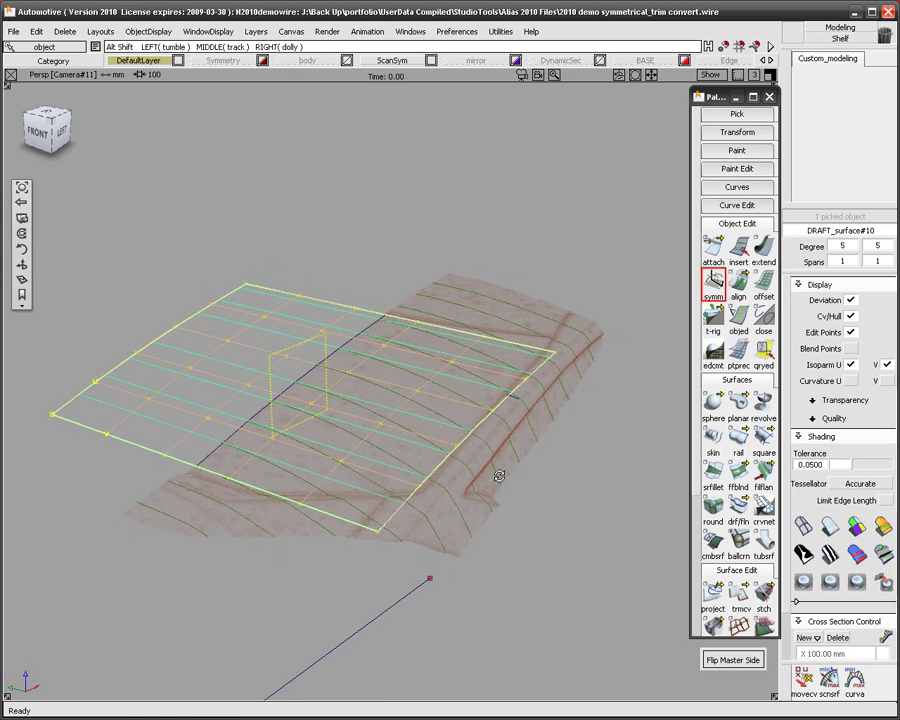
right_click_drag(503, 474, 519, 454, "alt+shift")
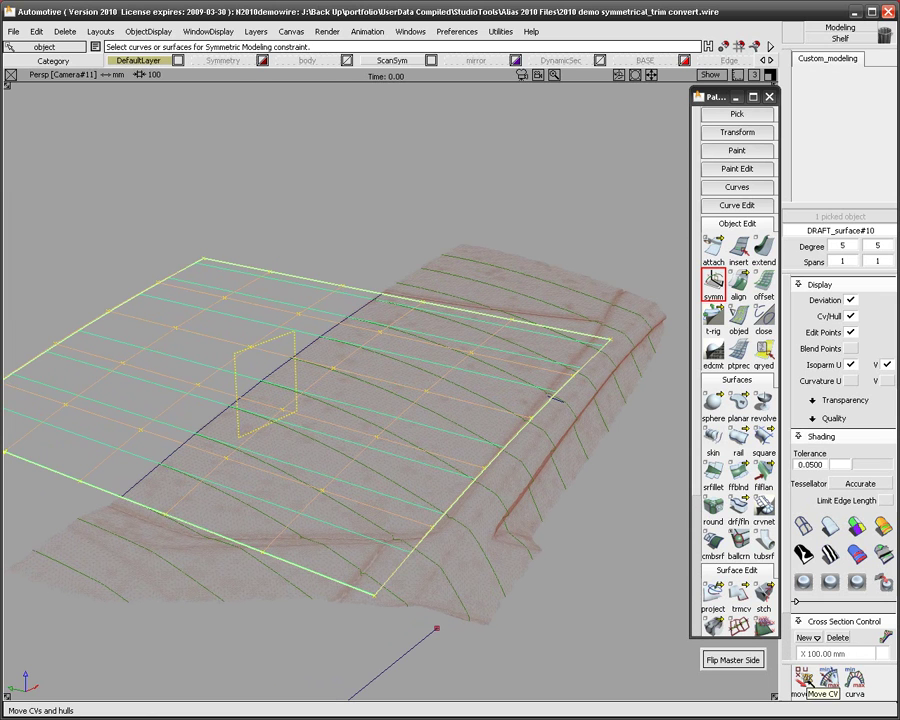
Step: With Move CV, pull the surface's outer hull row down towards the scan sections and fine-tune the neighbouring hull row
left_click(804, 682)
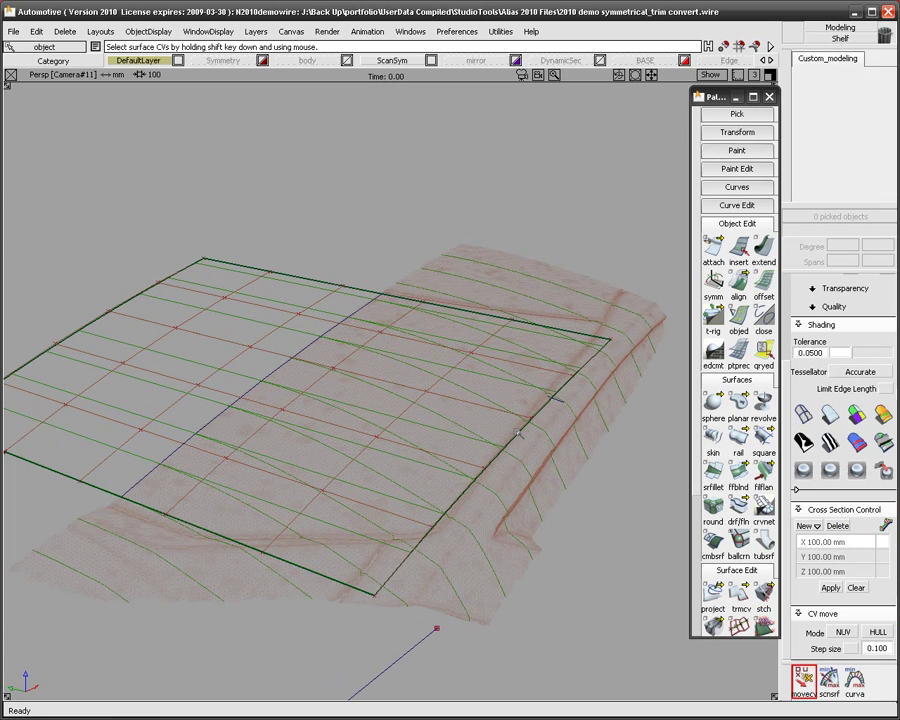
left_click(518, 432, "shift")
left_click_drag(619, 458, 544, 179)
left_click_drag(599, 493, 582, 472)
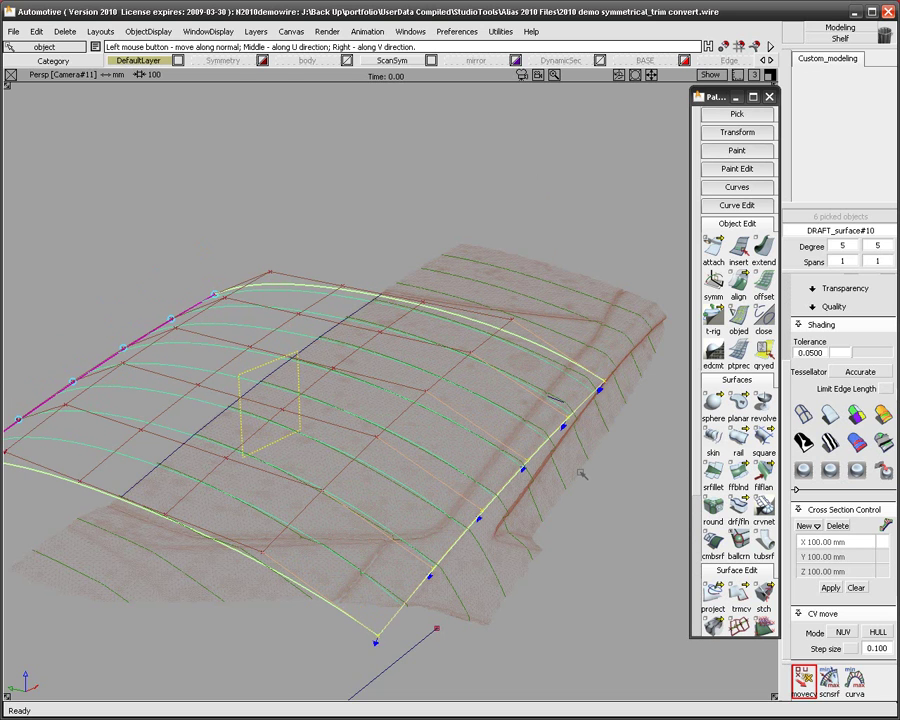
left_click(403, 417)
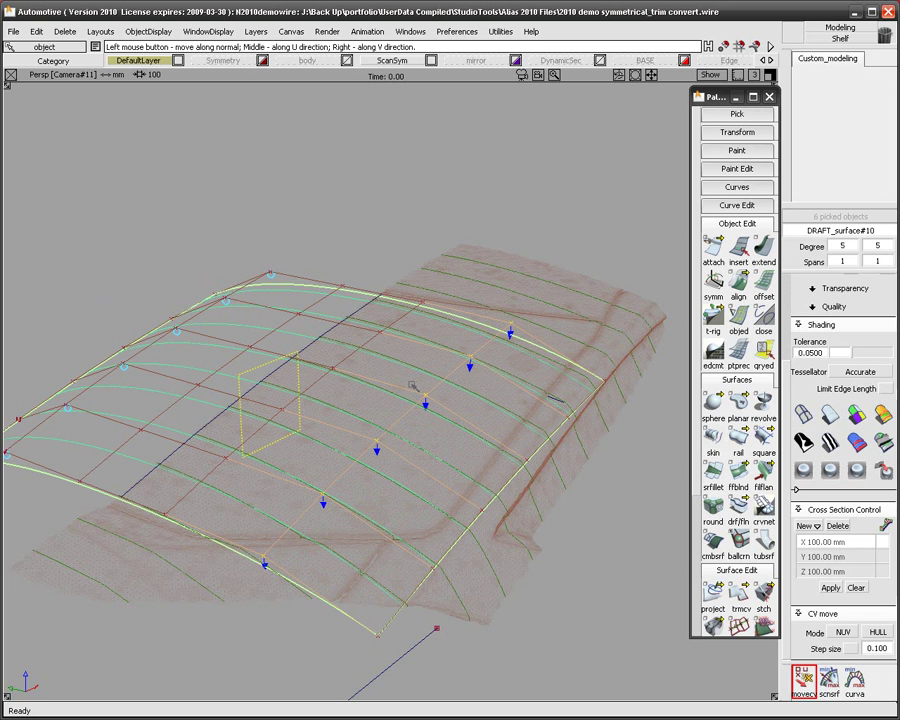
left_click_drag(412, 388, 404, 401)
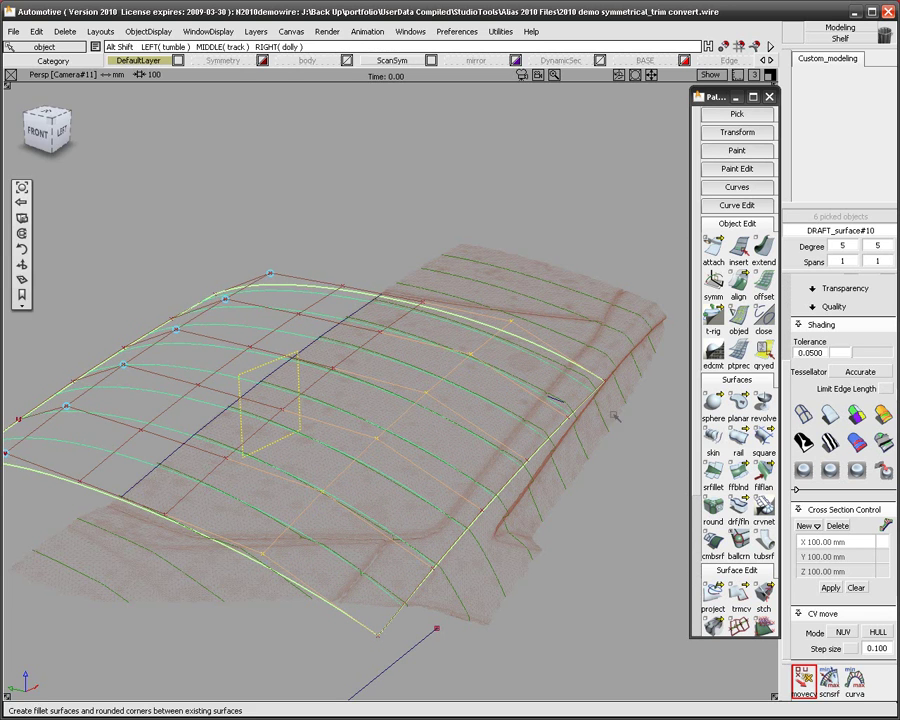
Step: Set the CV move mode to SLIDE and slide the outer hull row lengthwise along the surface's side edge
mouse_move(614, 415)
left_mouse_down("alt+shift")
mouse_move(508, 474)
mouse_move(498, 464)
mouse_move(558, 395)
mouse_move(576, 350)
mouse_move(394, 426)
mouse_move(484, 402)
left_mouse_up("alt+shift")
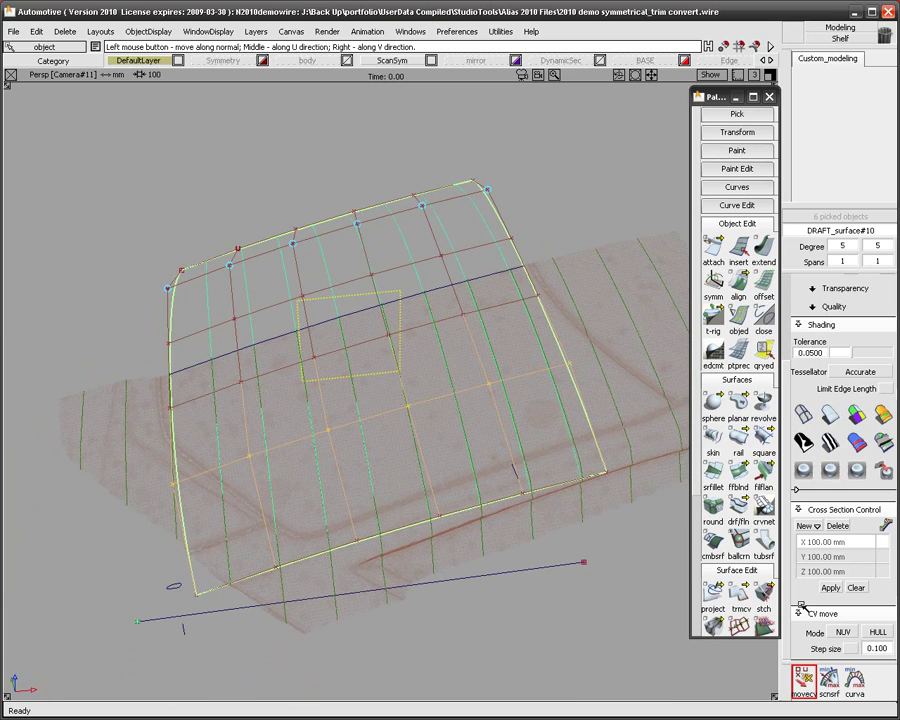
left_click(845, 634)
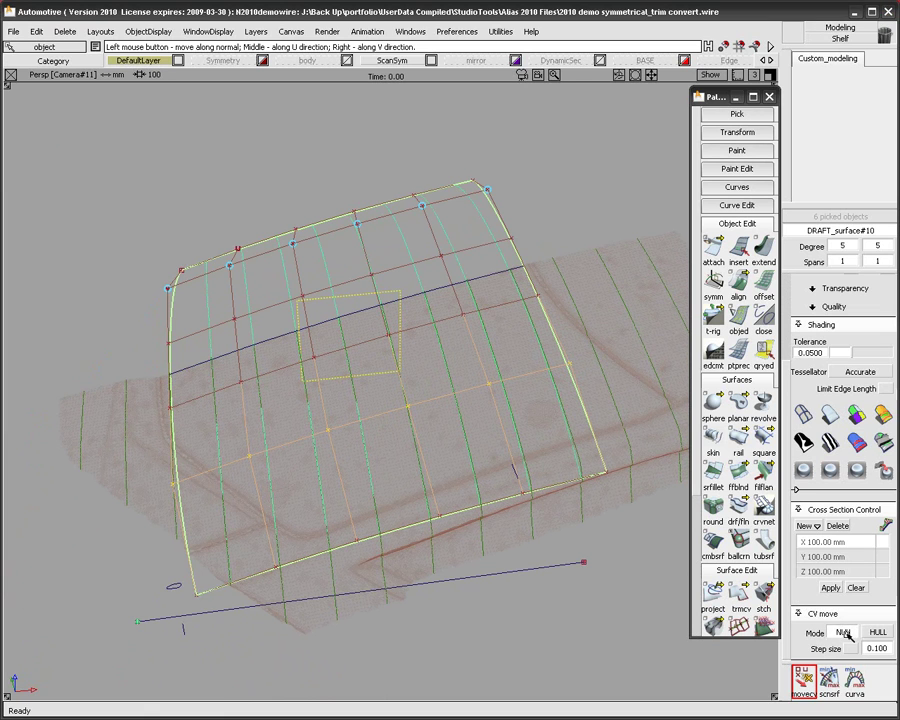
left_click(845, 661)
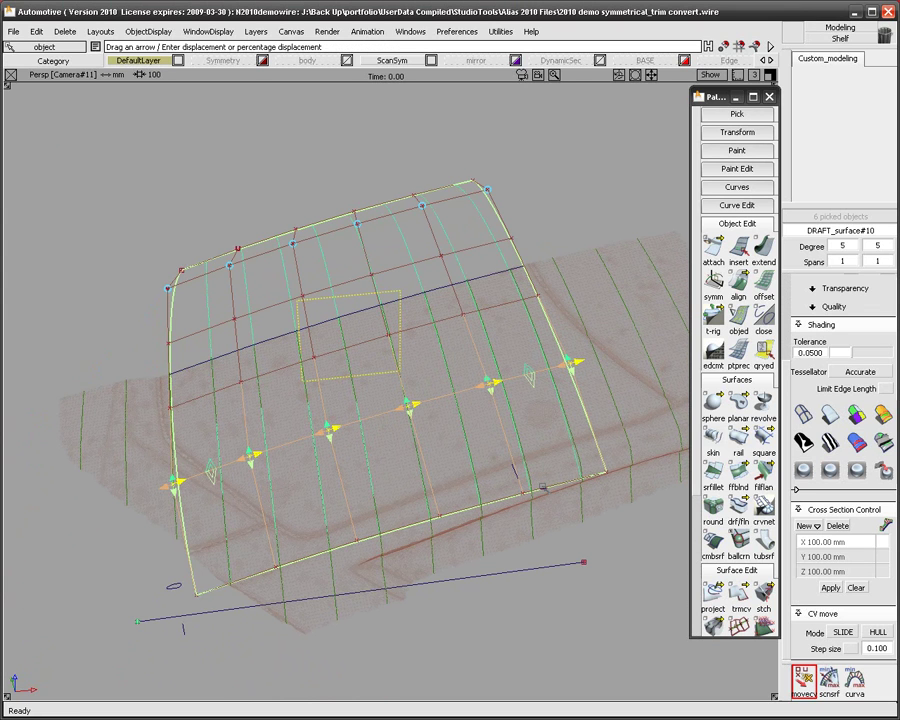
left_click(535, 492)
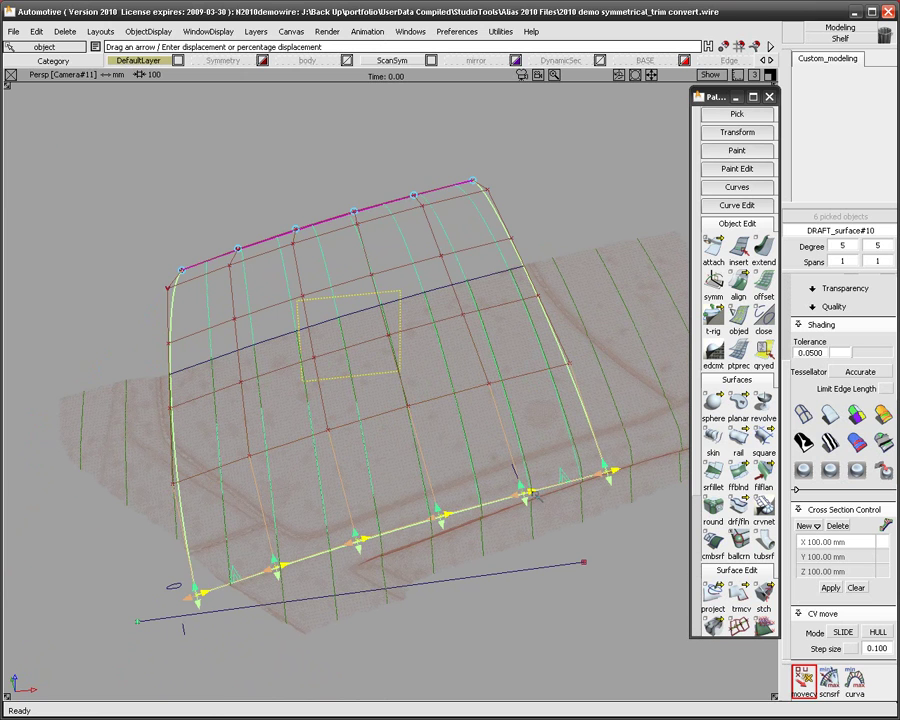
left_click_drag(533, 492, 668, 446)
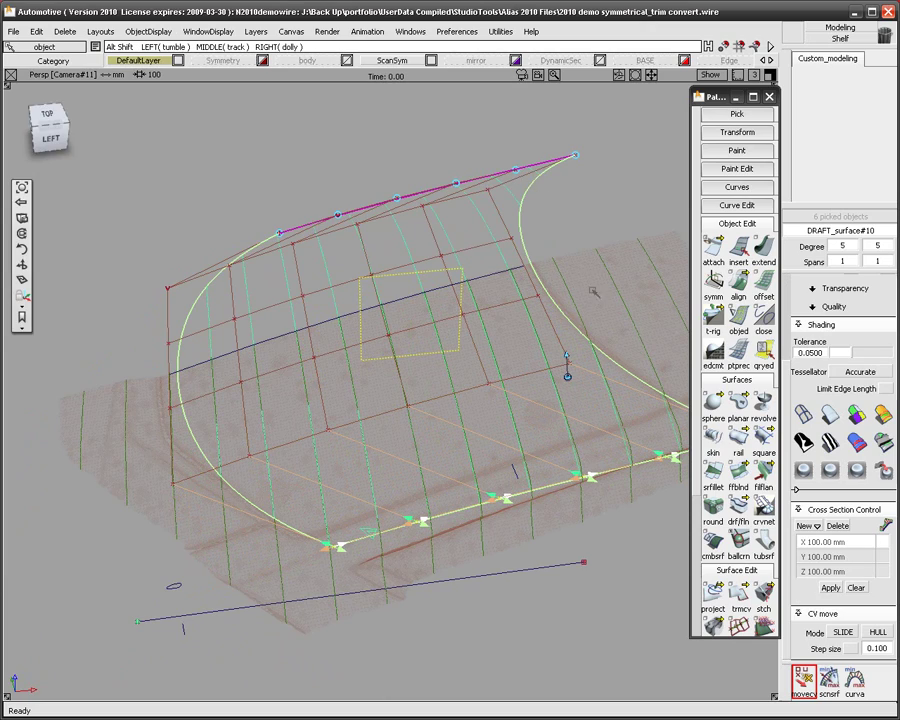
Step: Extend the surface's curved front edge by about 67 mm with the Extrapolate type and Merge on
left_click_drag(580, 306, 516, 412, "alt+shift")
middle_click_drag(517, 407, 514, 407, "alt+shift")
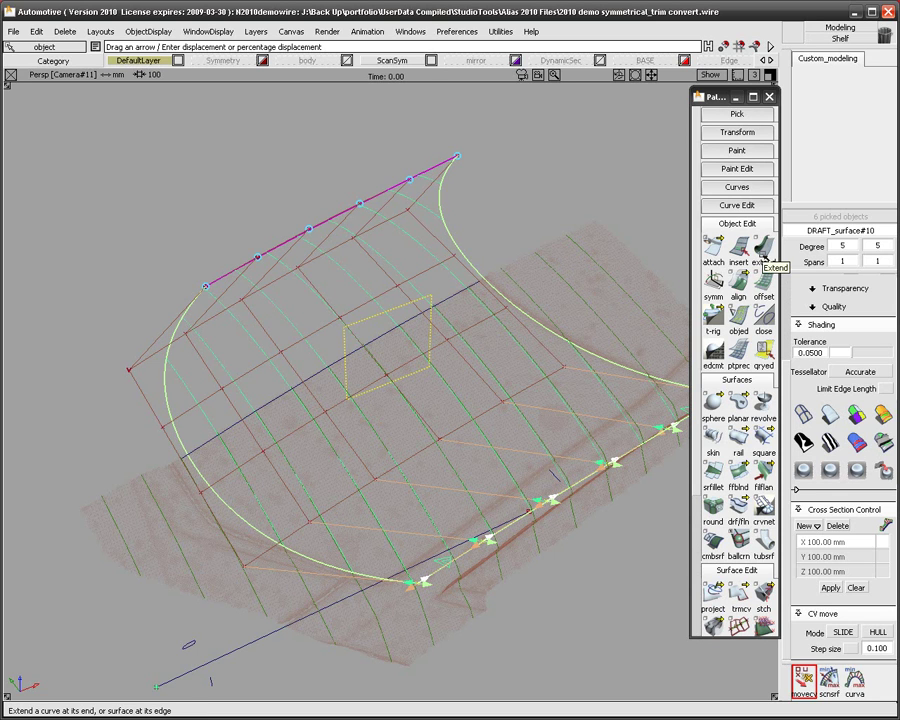
double_click(764, 253)
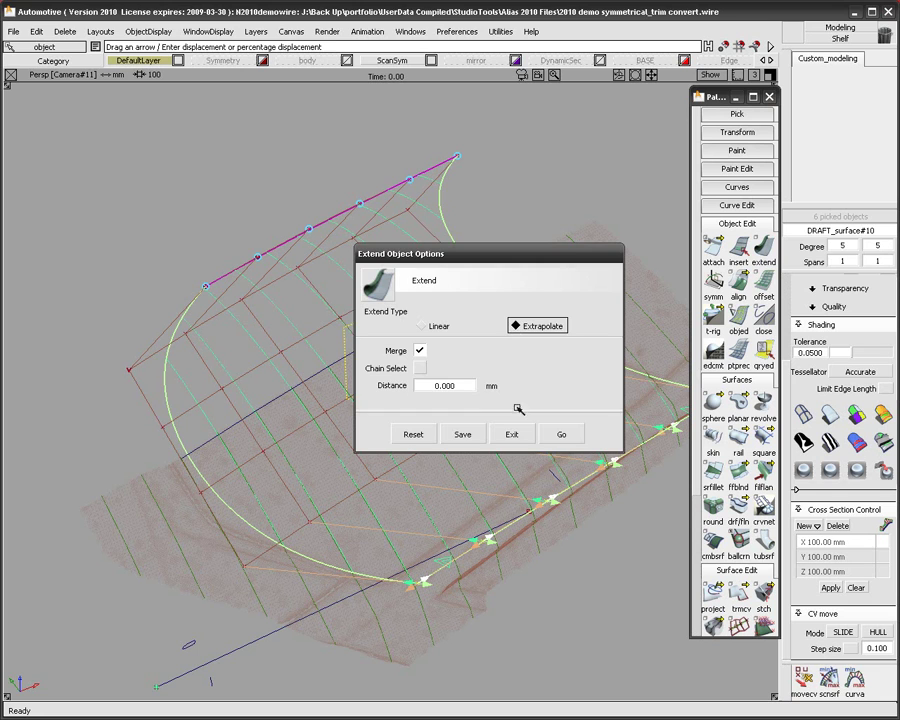
left_click(561, 434)
left_click(161, 355)
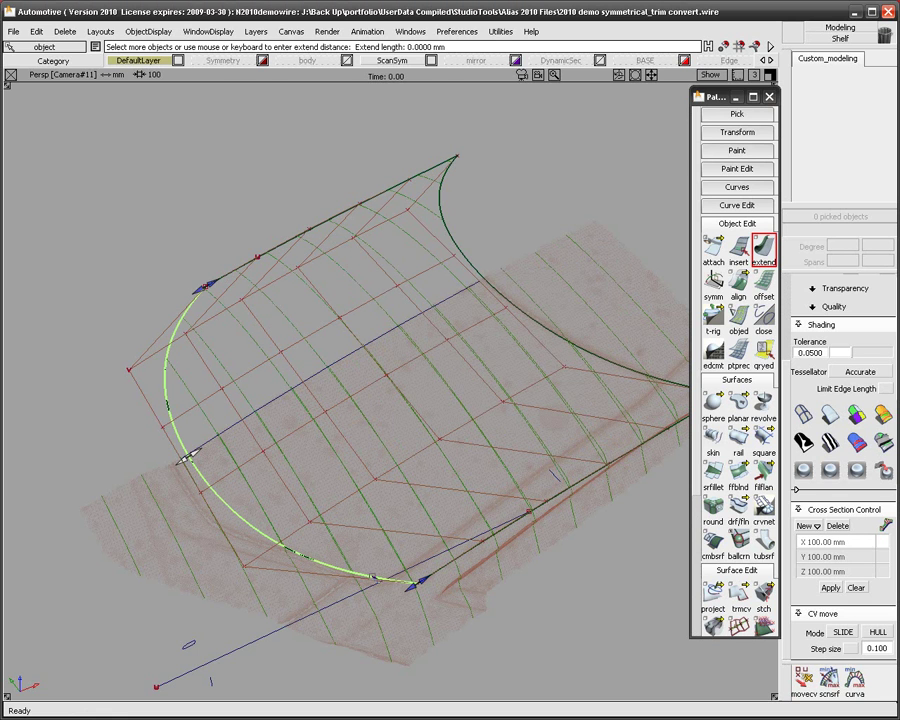
left_click_drag(412, 587, 389, 568)
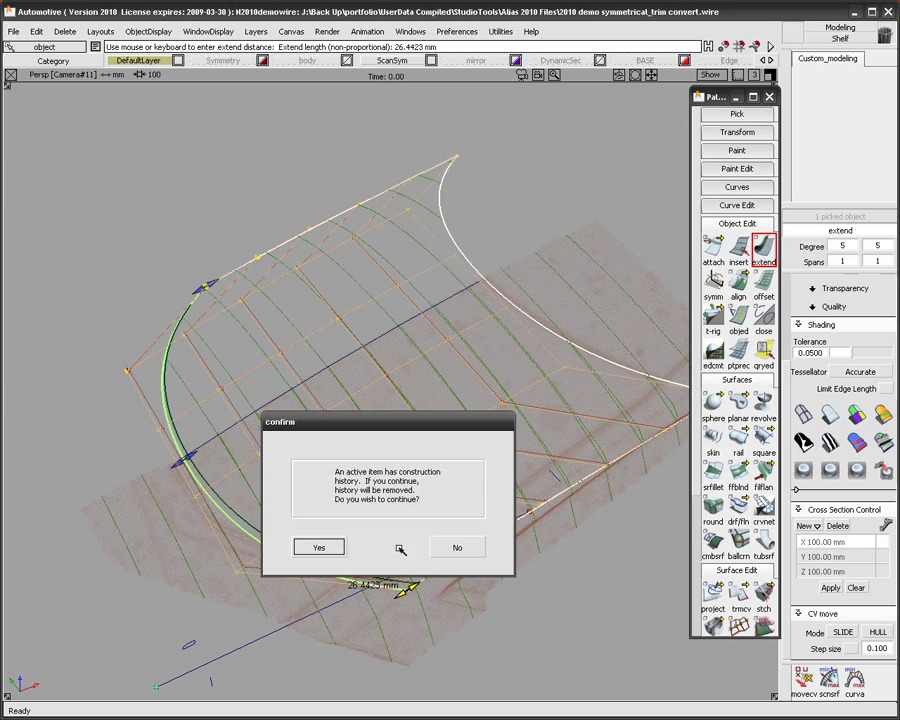
left_click(457, 544)
left_click(196, 299)
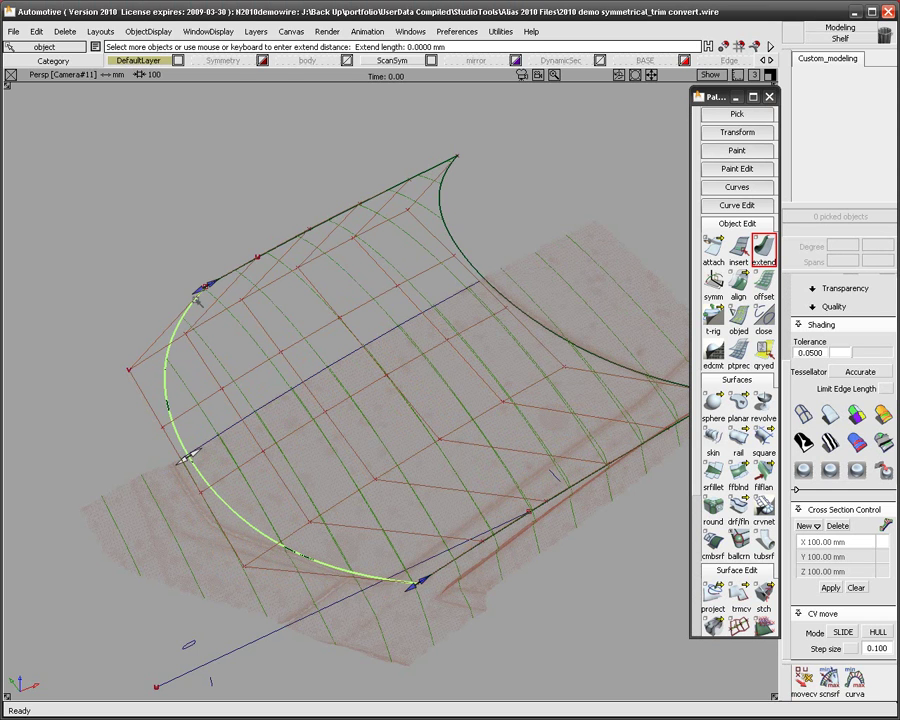
left_click(200, 290)
left_click(170, 297)
left_click_drag(186, 456, 160, 474)
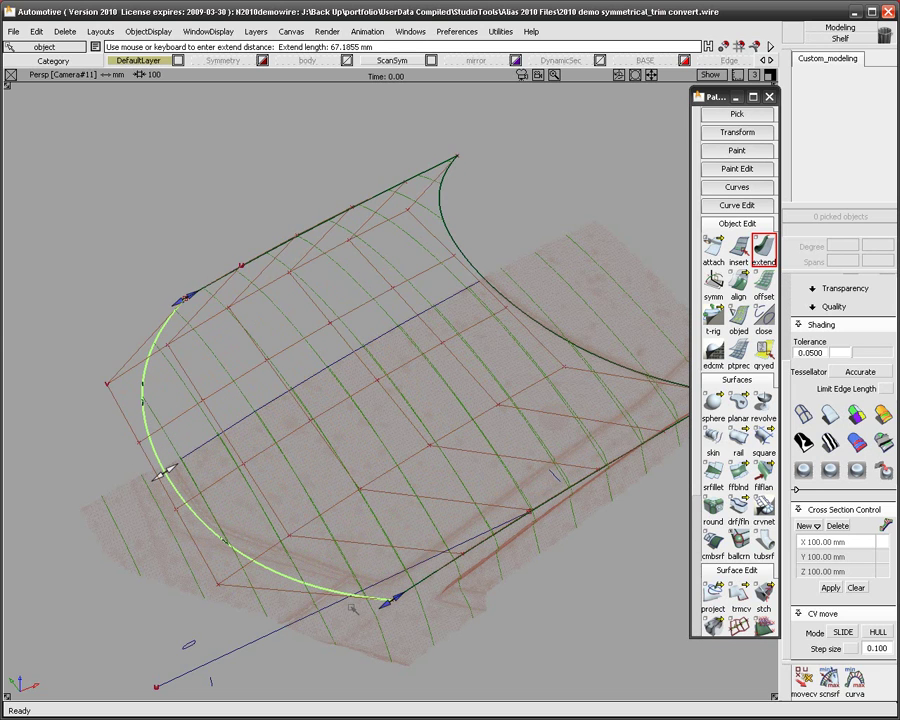
Step: Extend the surface's opposite curved edge by about 20 mm and deselect everything
left_click_drag(332, 615, 454, 370, "alt+shift")
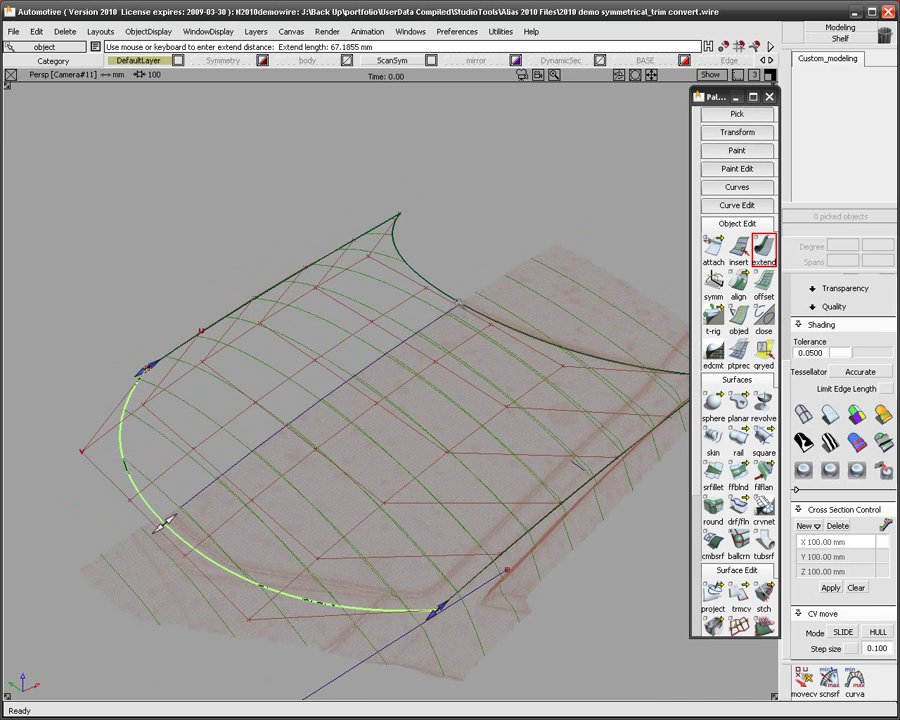
left_click(460, 303)
left_click_drag(463, 304, 469, 300)
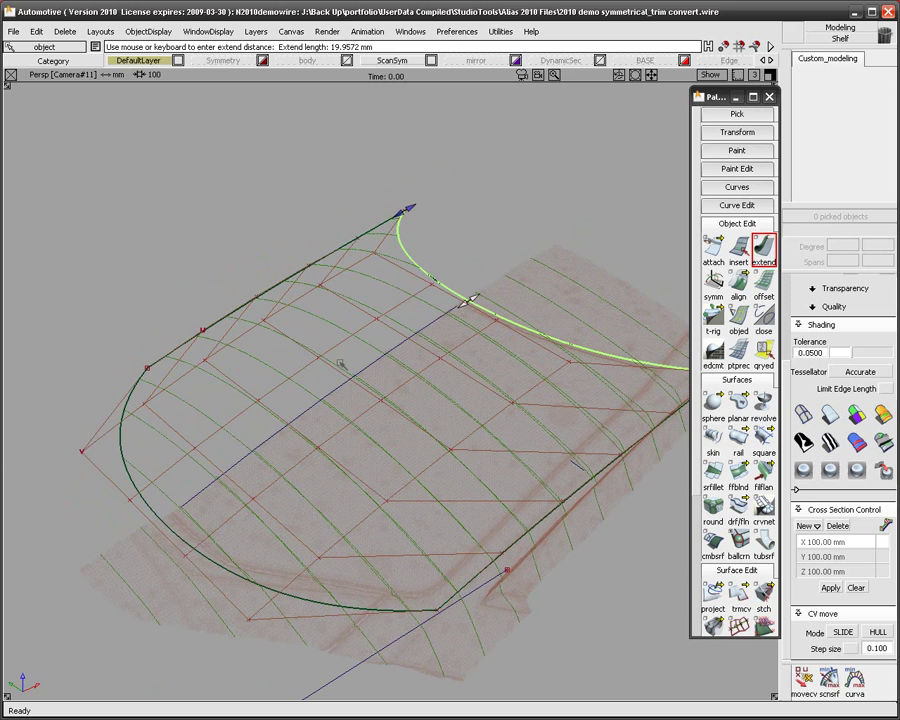
left_click_drag(381, 345, 393, 315, "ctrl+shift")
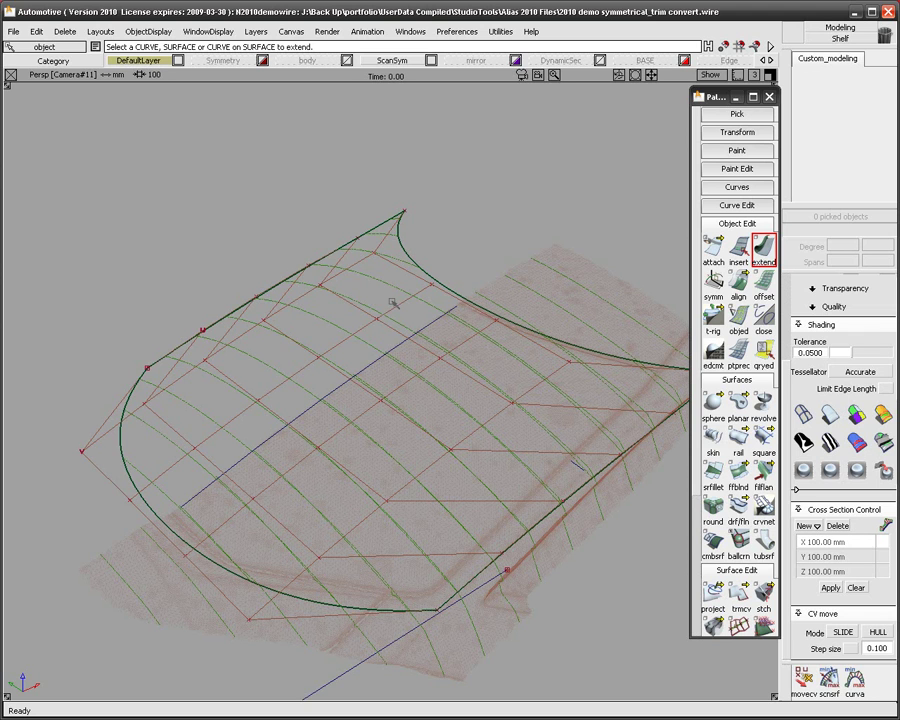
Step: Start Trim Convert on the extended surface and project the straight line beside the panel onto it as the dividing curve
scroll(700, 480, "down", 3)
scroll(700, 480, "down", 2)
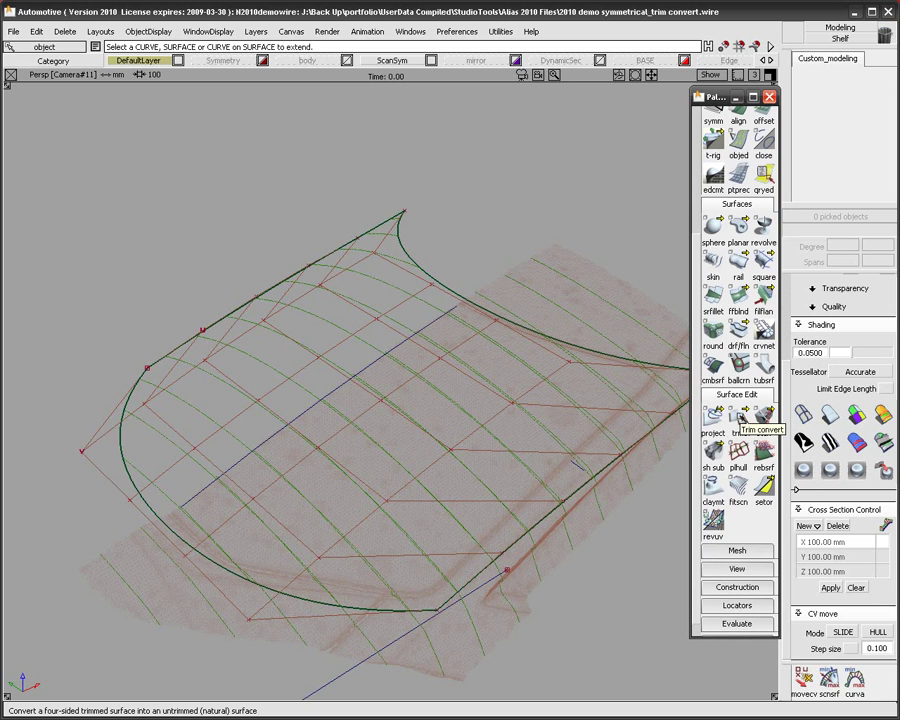
double_click(741, 413)
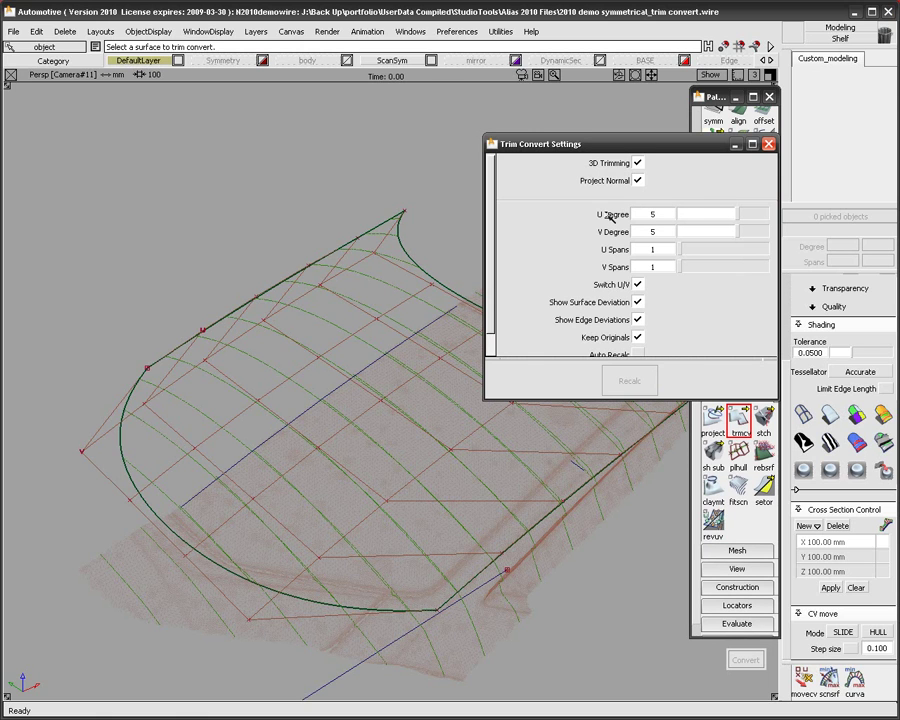
left_click(433, 283)
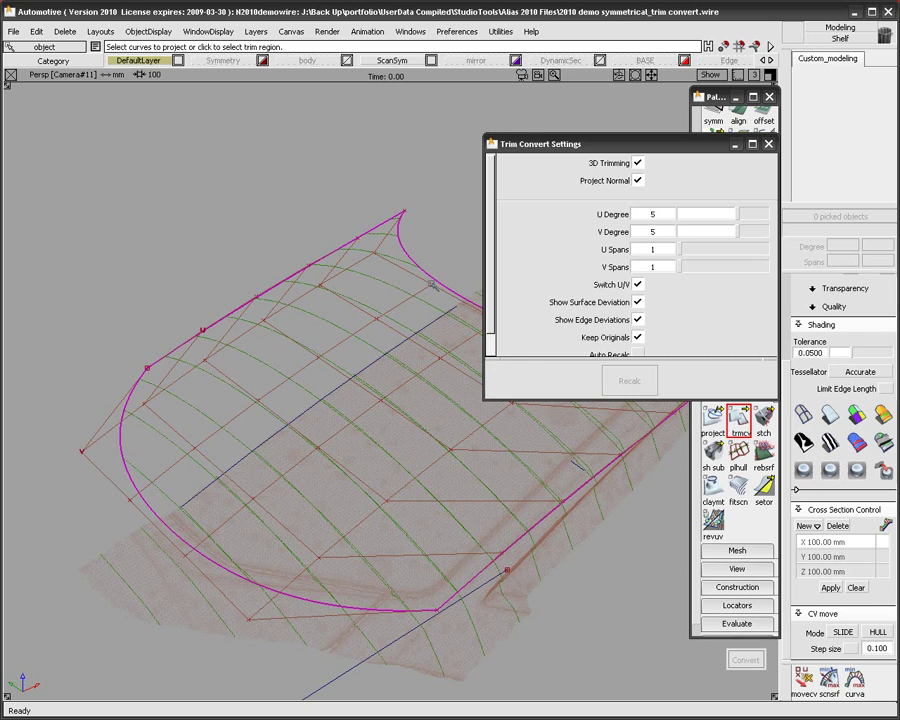
left_click(340, 671)
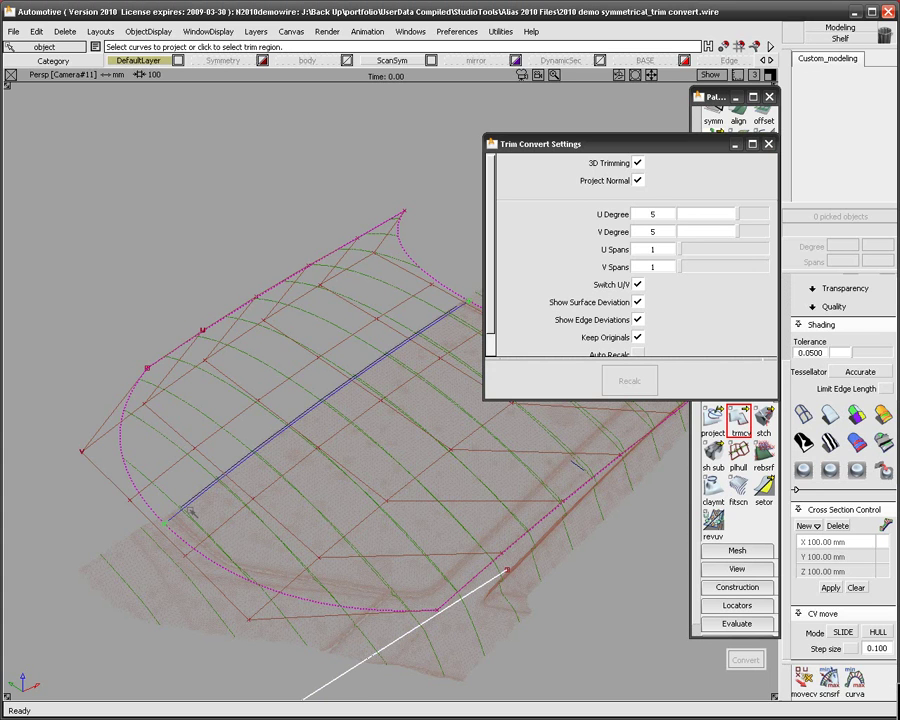
Step: Choose the region on the scan side of the projected line and convert it into a degree 5, single-span surface
left_click(352, 441)
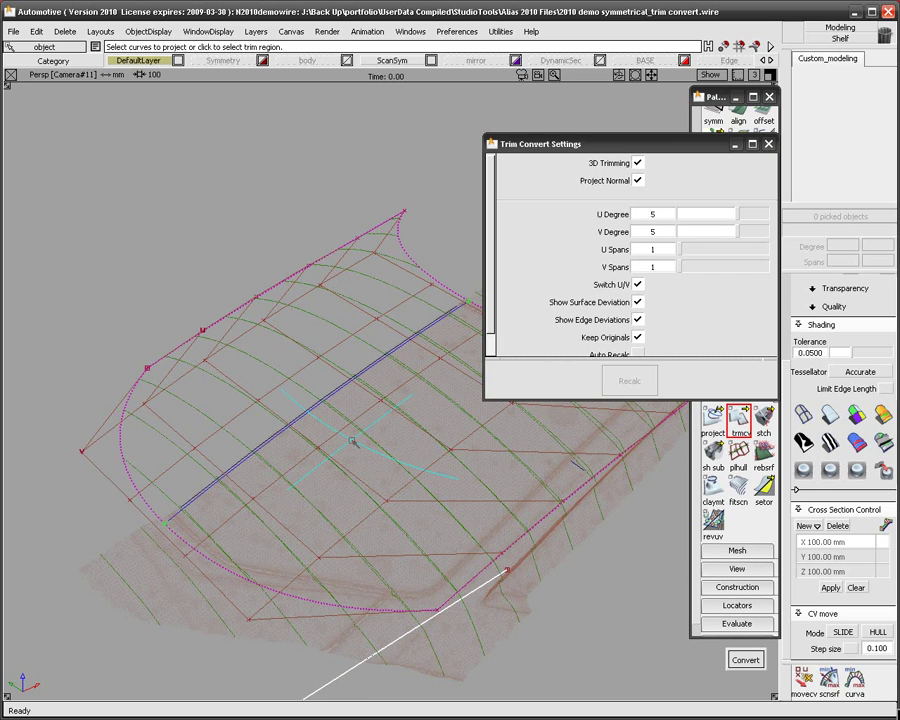
key("space")
middle_click_drag(501, 486, 311, 402, "alt+shift")
left_click_drag(311, 402, 360, 366, "alt+shift")
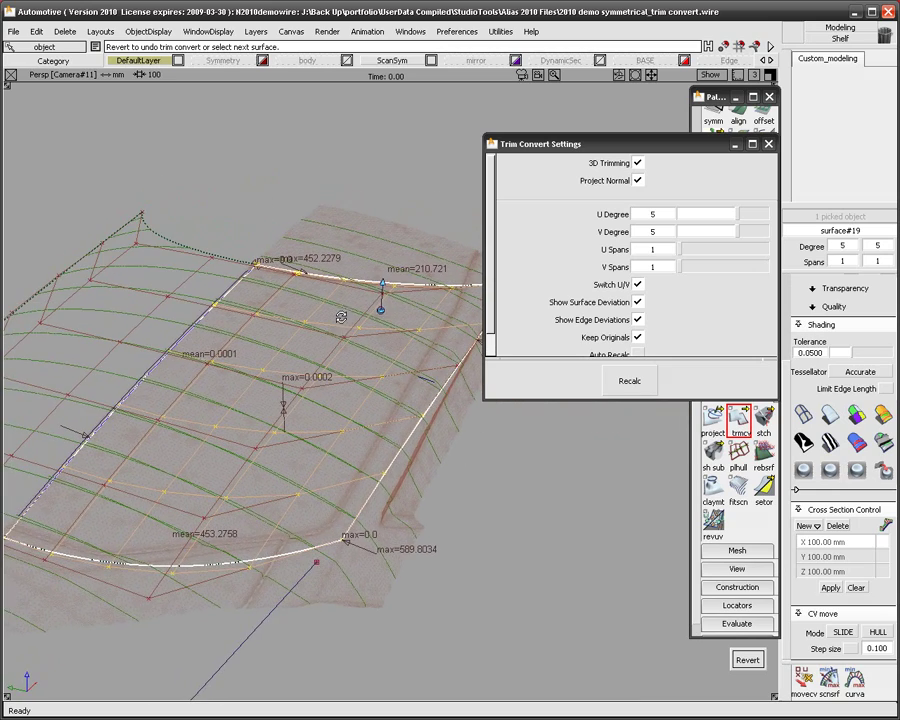
Step: Try a U Degree and V Degree of 3 for the converted surface and recalculate it
left_click_drag(734, 216, 708, 219)
left_click(705, 232)
left_click(629, 380)
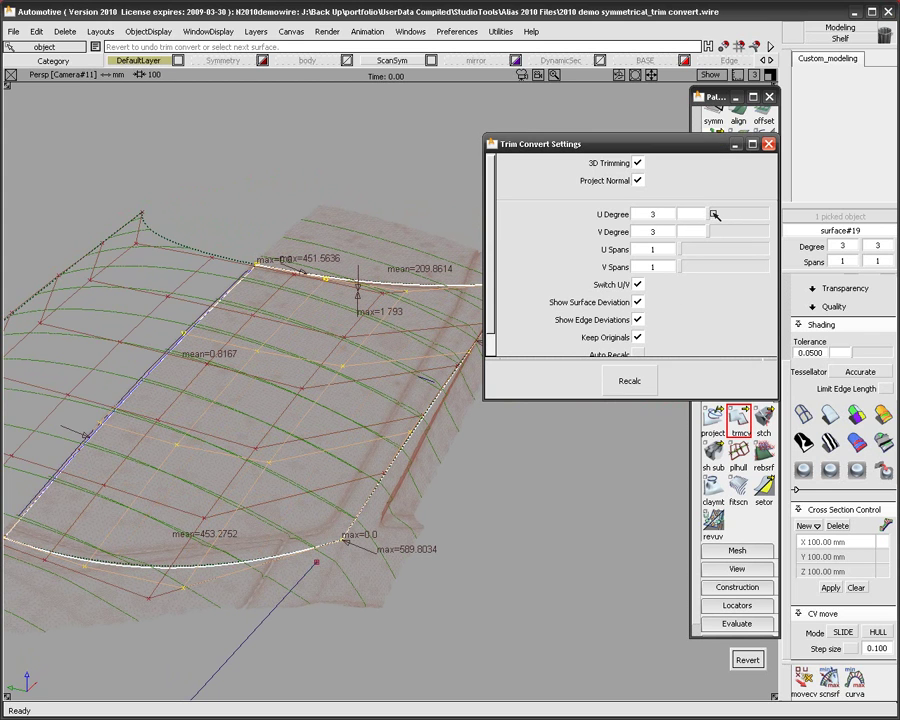
Step: Set the U Degree and V Degree of the converted surface to 5, recalculating after each change
left_click_drag(715, 215, 737, 214)
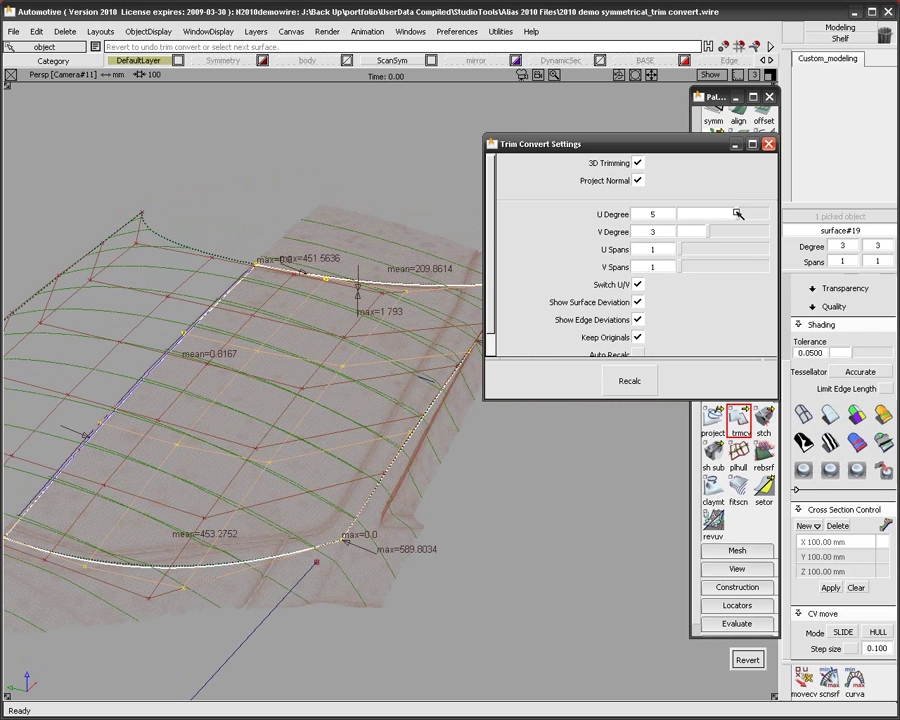
left_click(619, 376)
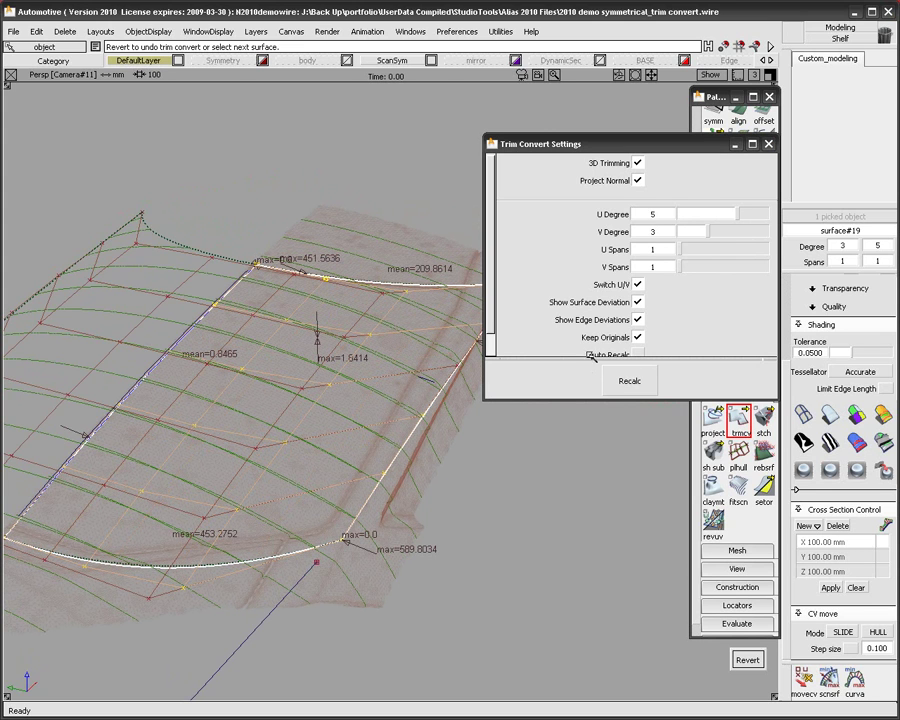
left_click_drag(703, 232, 737, 230)
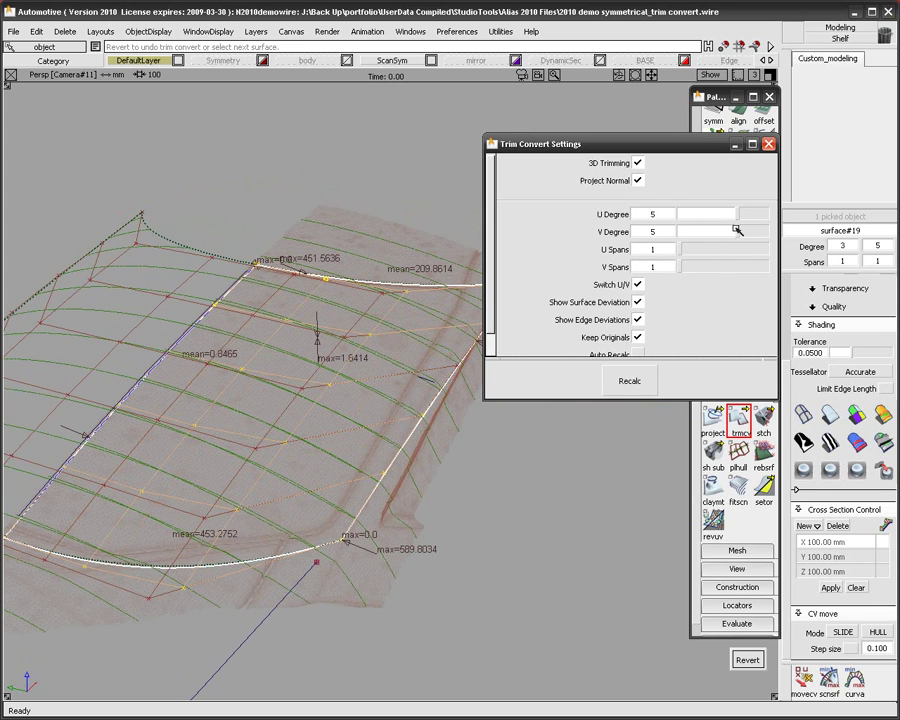
left_click(630, 381)
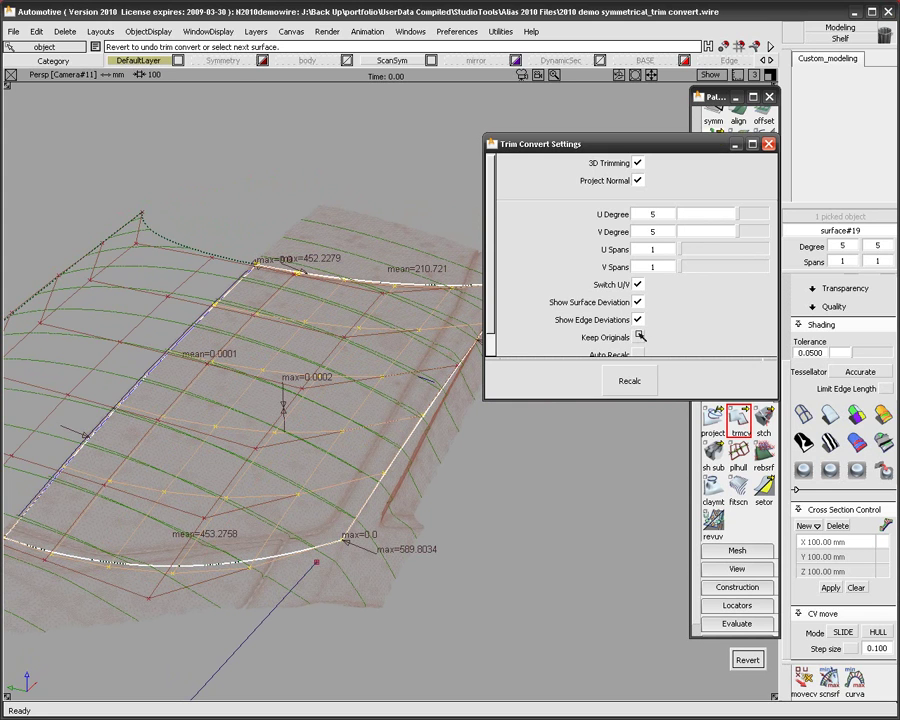
Step: Recalculate the trim convert with Keep Originals off and turn off the surface and edge deviation displays
left_click(628, 381)
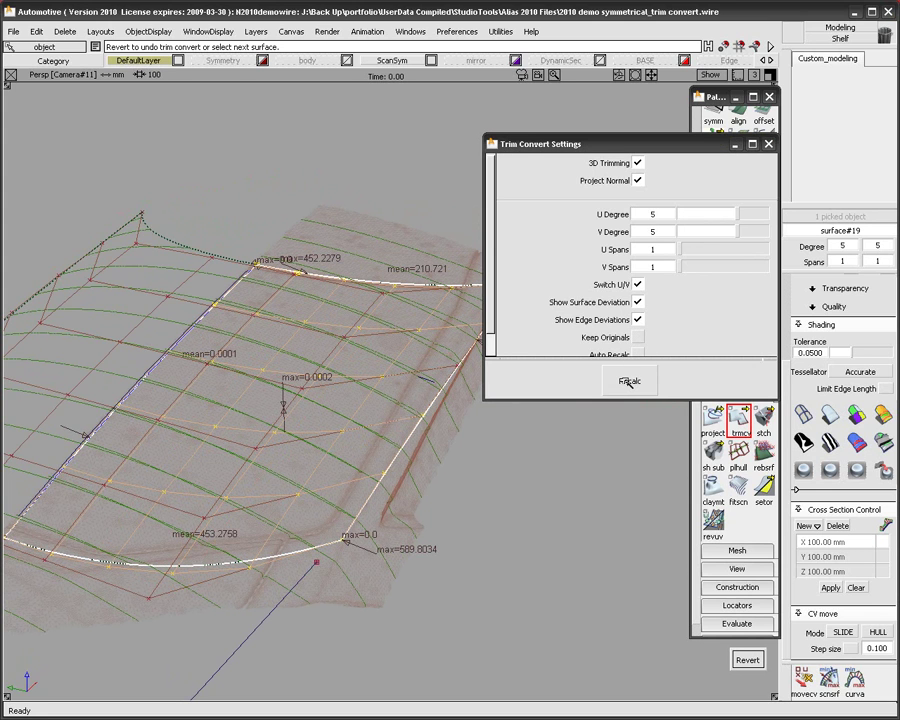
left_click(638, 320)
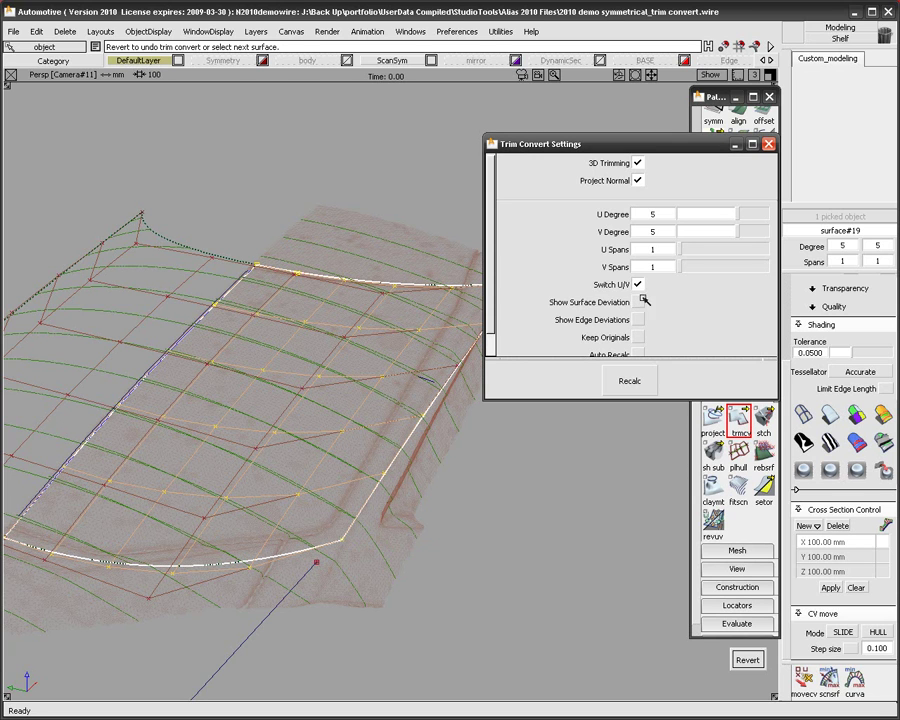